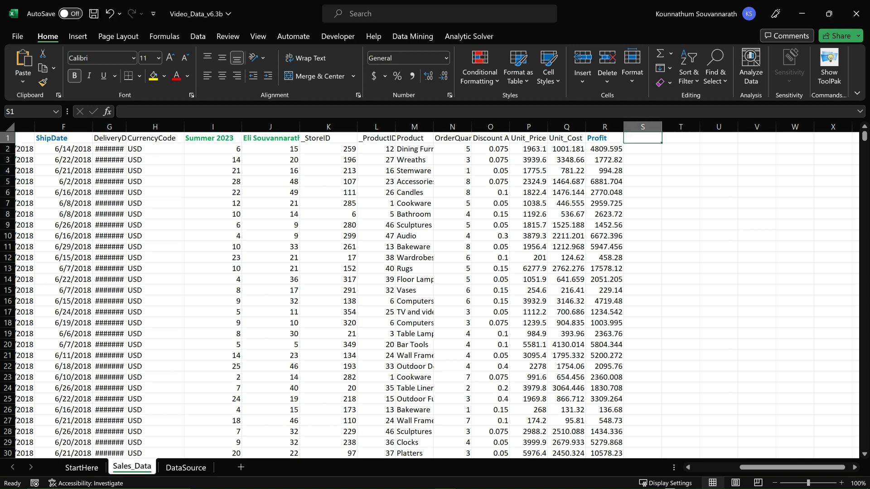
Enter the column header Gross_Margin in cell S1 of the Sales_Data sheet
type("Gros")
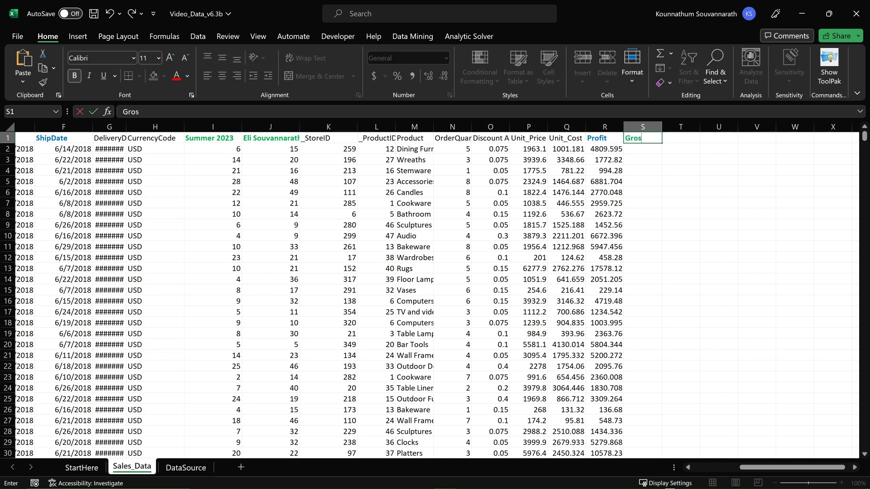
type("s_Margin")
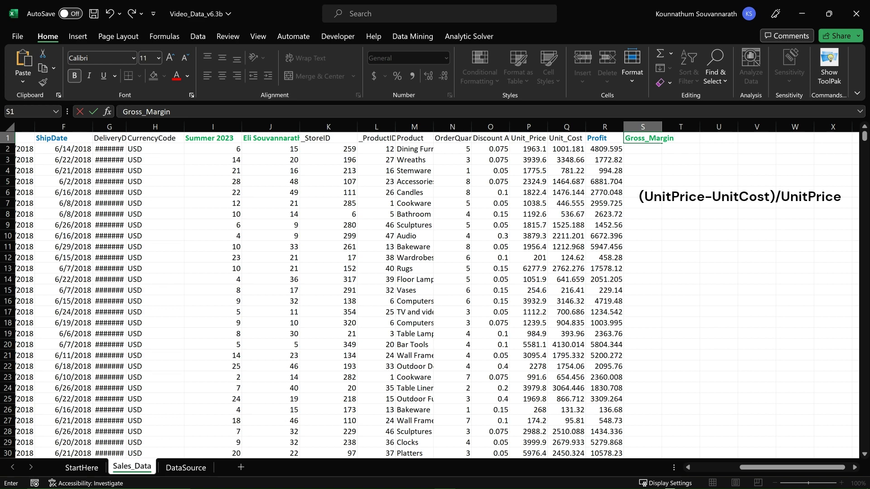
key("Return")
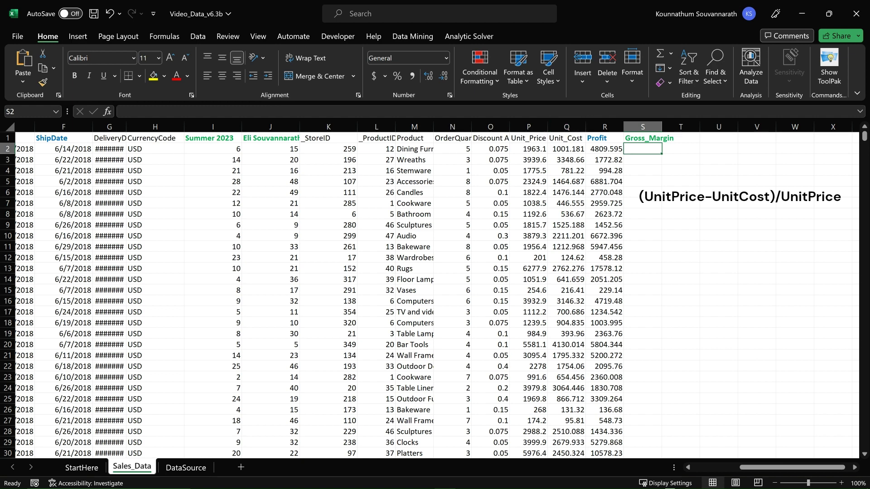
Calculate the gross margin in S2 with =(P2-Q2)/P2 and fill the formula down the whole column
double_click(642, 149)
type("=")
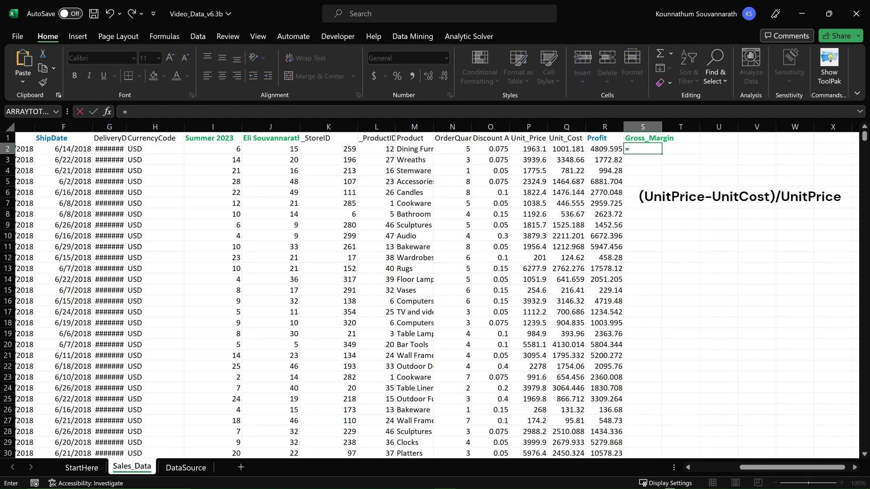
type("(P2")
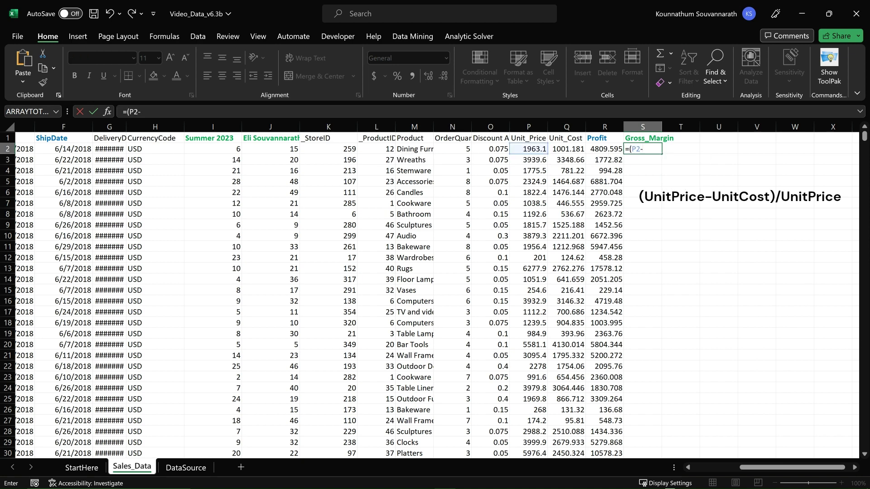
type("-Q2")
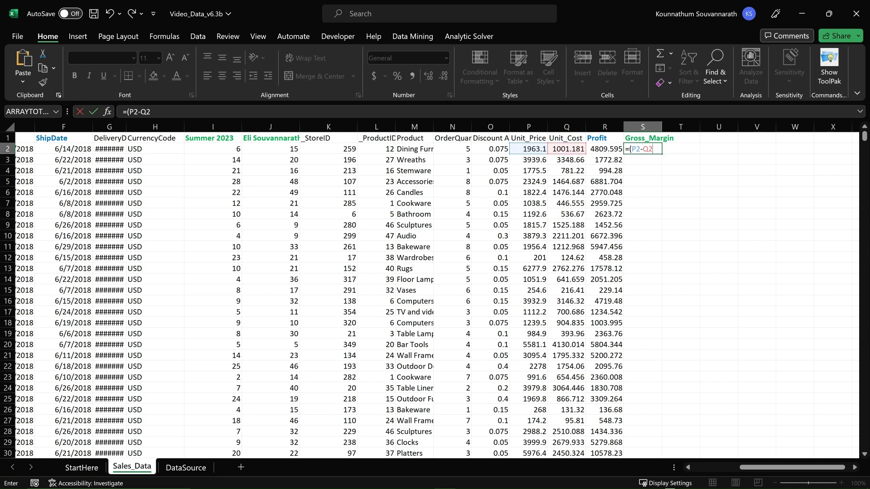
type(")")
type("/")
type("P2")
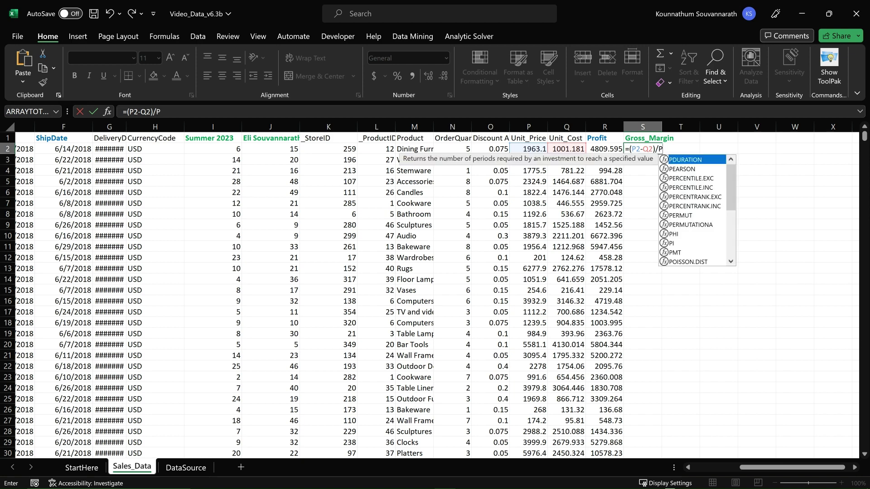
key("Return")
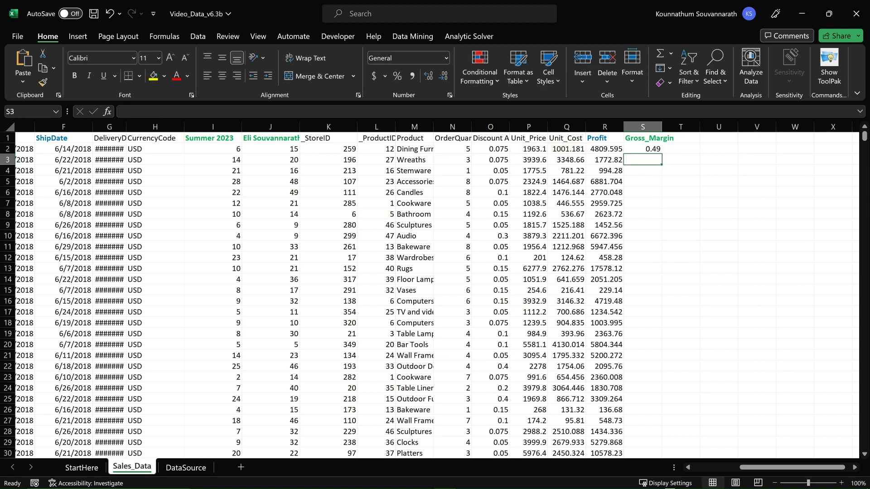
key("Up")
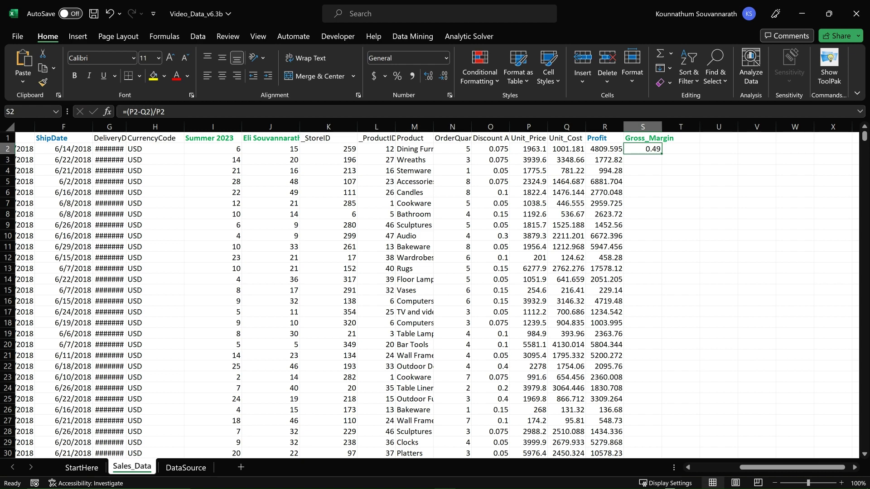
double_click(662, 154)
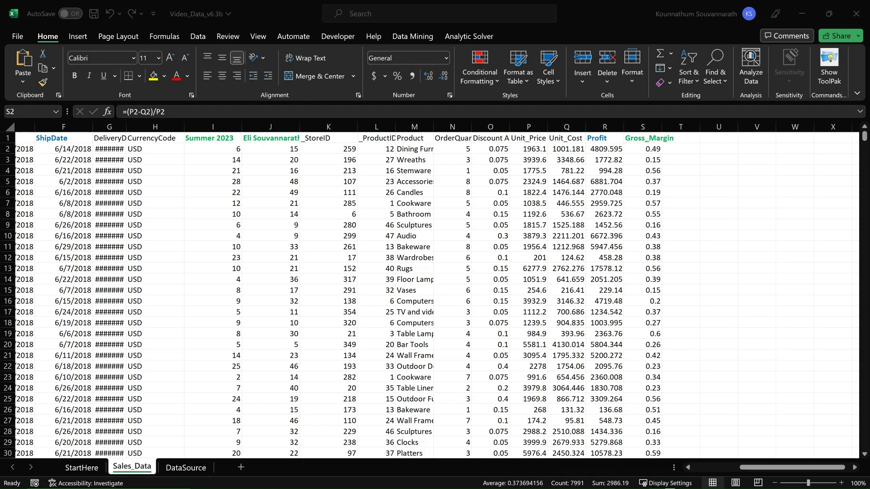
Insert a PivotTable from columns A to S of Sales_Data on a new worksheet
left_click(77, 36)
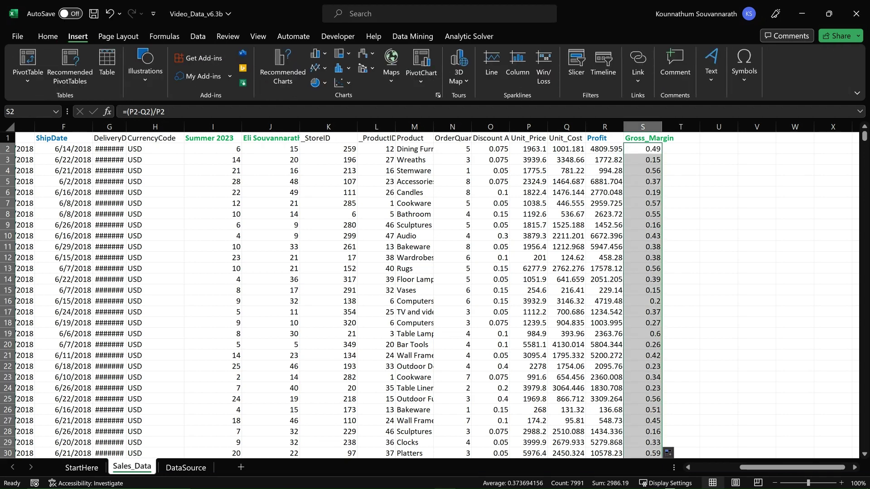
left_click_drag(643, 127, 14, 127)
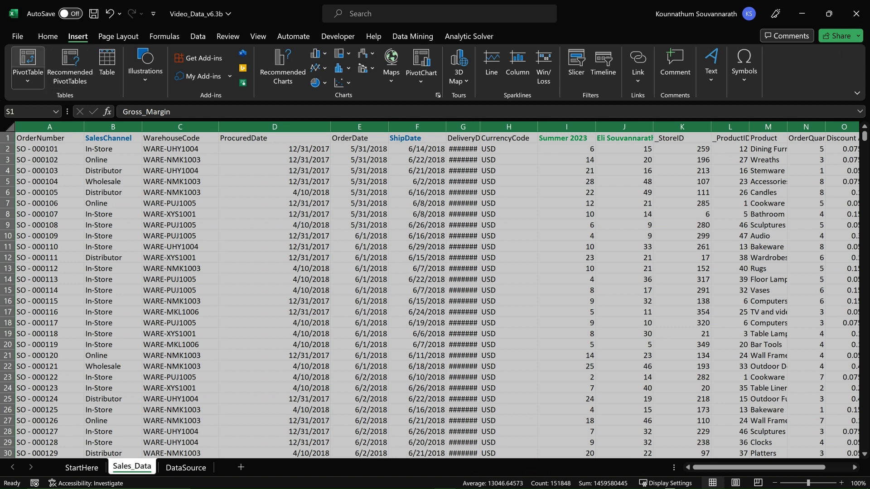
left_click(27, 59)
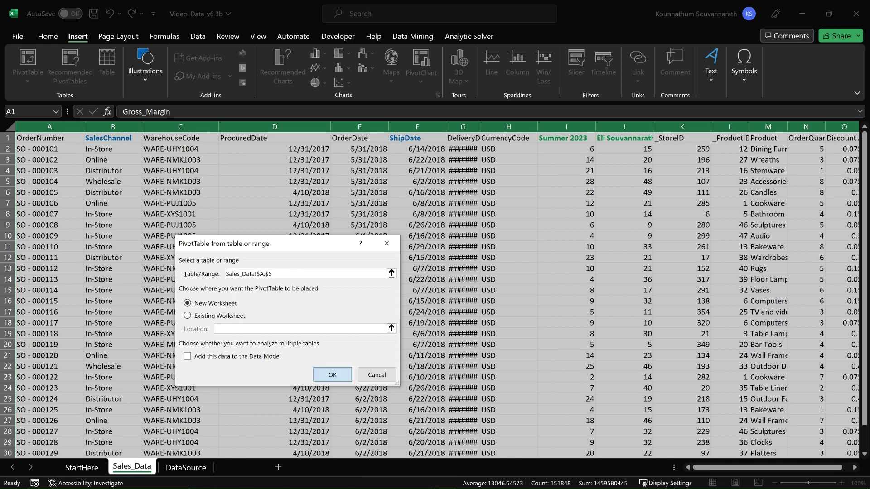
left_click(332, 374)
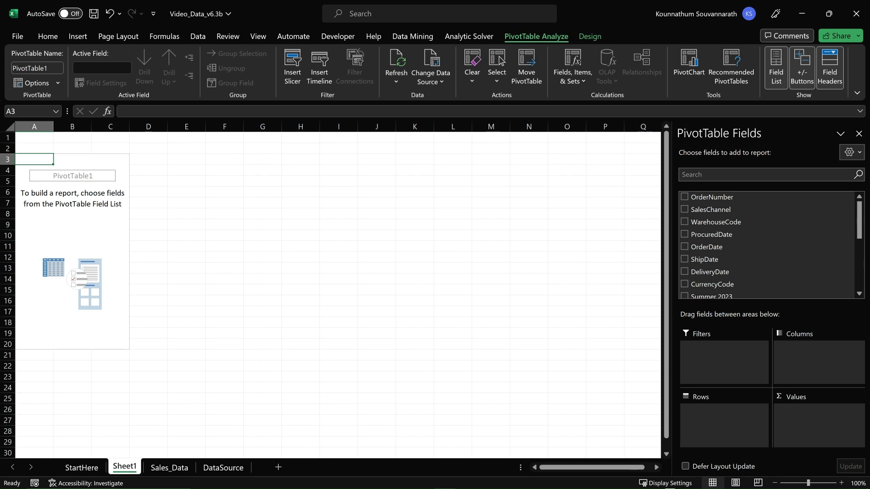
Rename the new PivotTable worksheet as Pivot_Table
key("alt+h")
type("or")
type("Pivot_t")
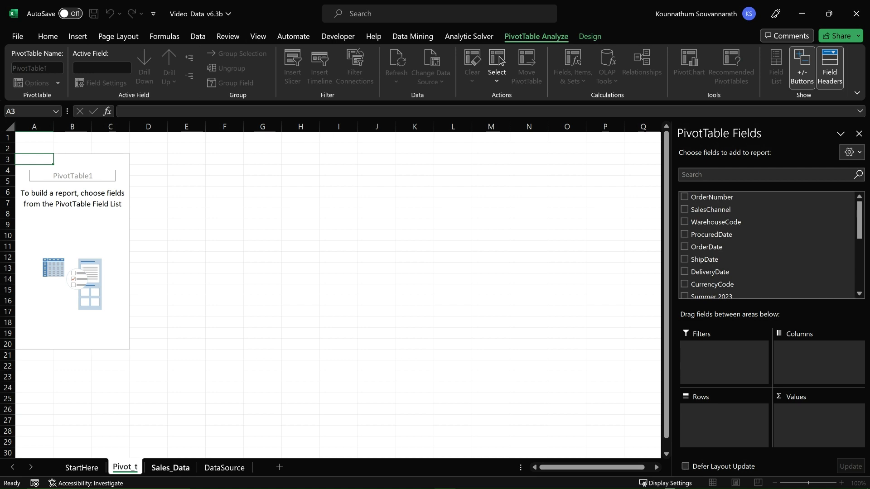
type("able")
key("Return")
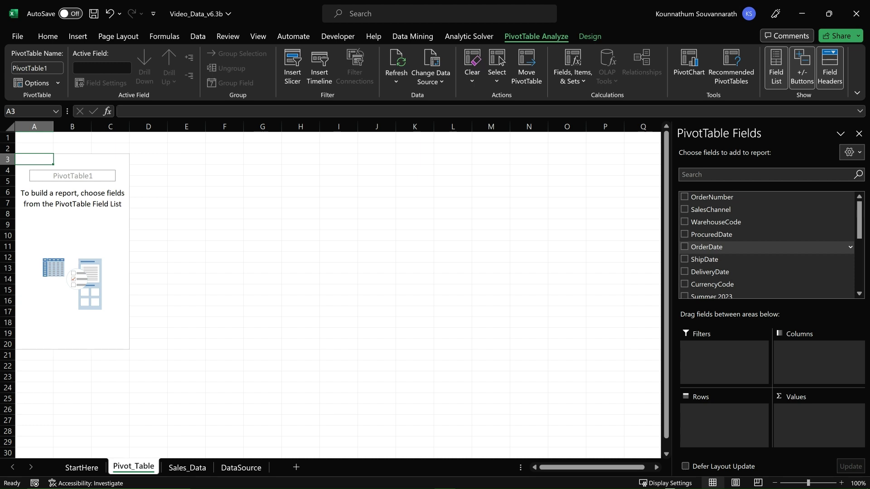
Add the SalesChannel field to the columns of the PivotTable
key("Up")
key("Up")
key("Up")
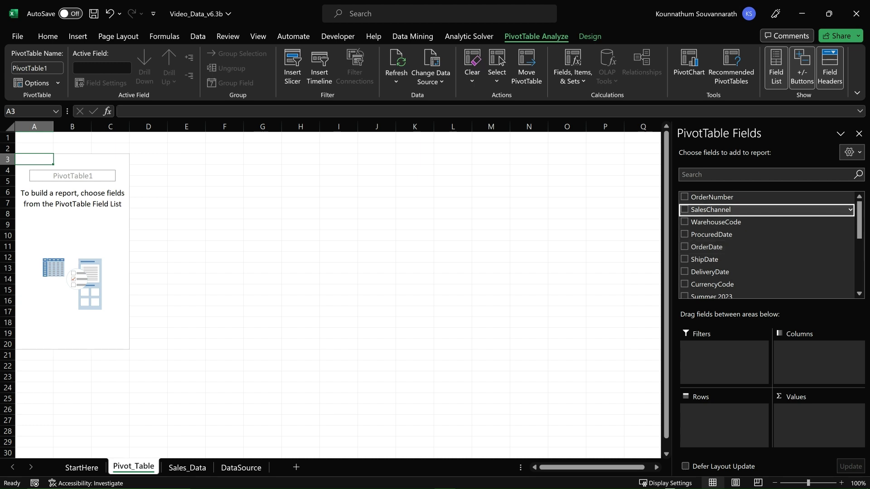
key("space")
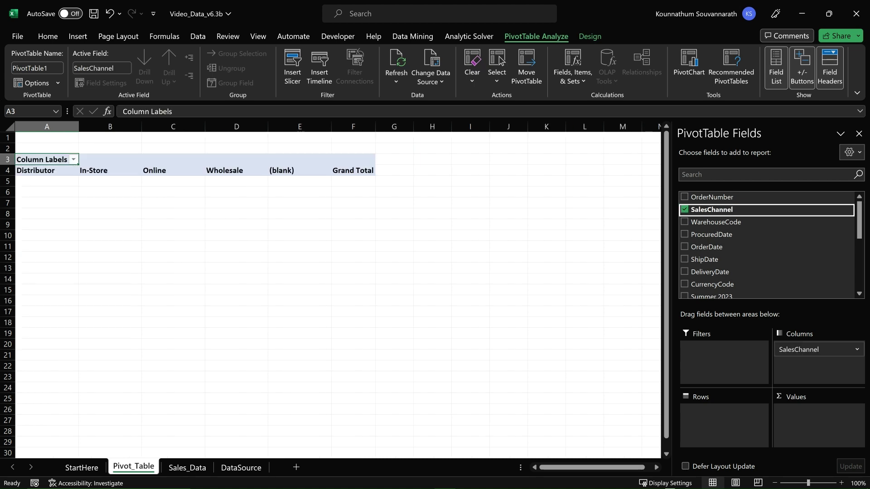
Place the ShipDate field in the rows area of the PivotTable
scroll(765, 266, "down", 4)
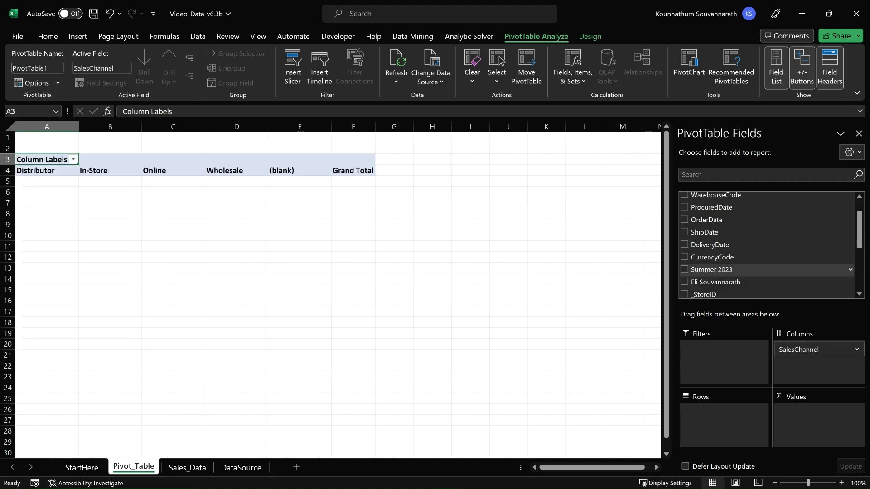
scroll(765, 267, "up", 4)
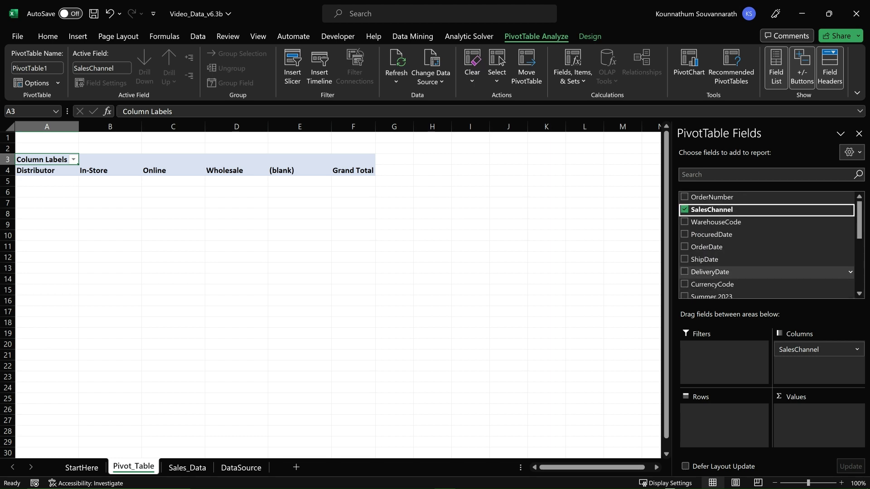
left_click_drag(725, 259, 725, 413)
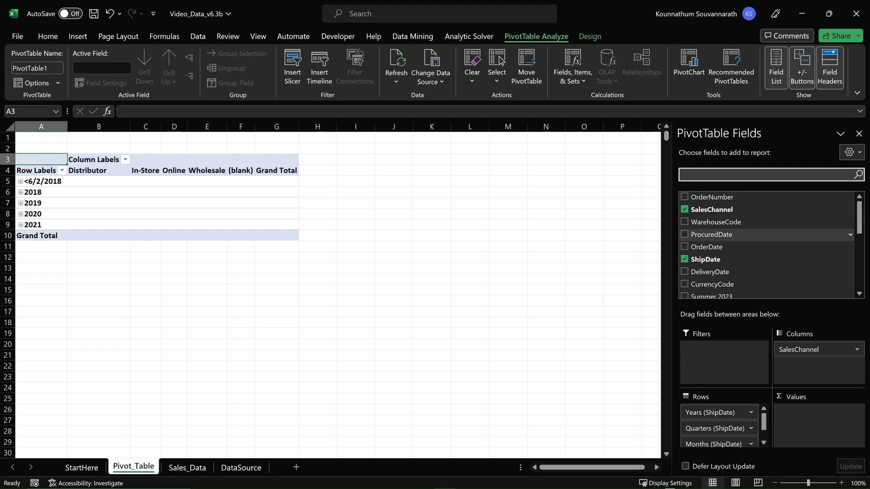
Add the Gross_Margin field to the PivotTable values
scroll(765, 234, "down", 3)
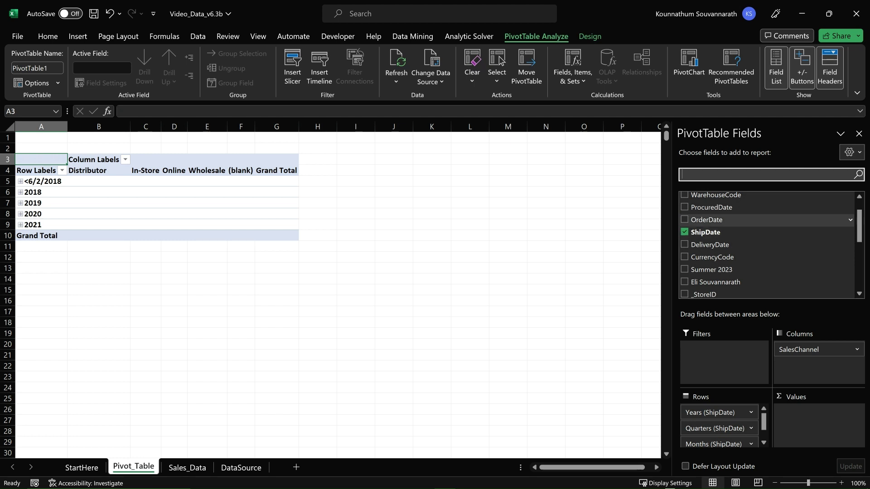
scroll(765, 234, "down", 4)
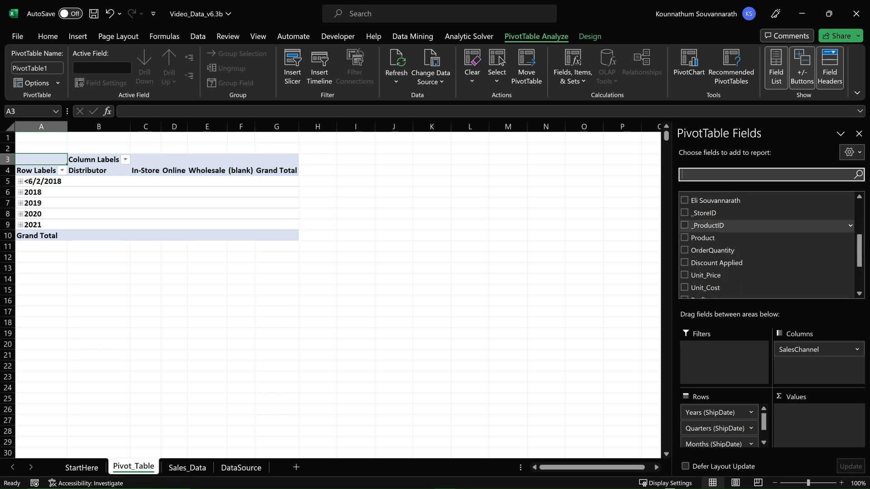
left_click(707, 259)
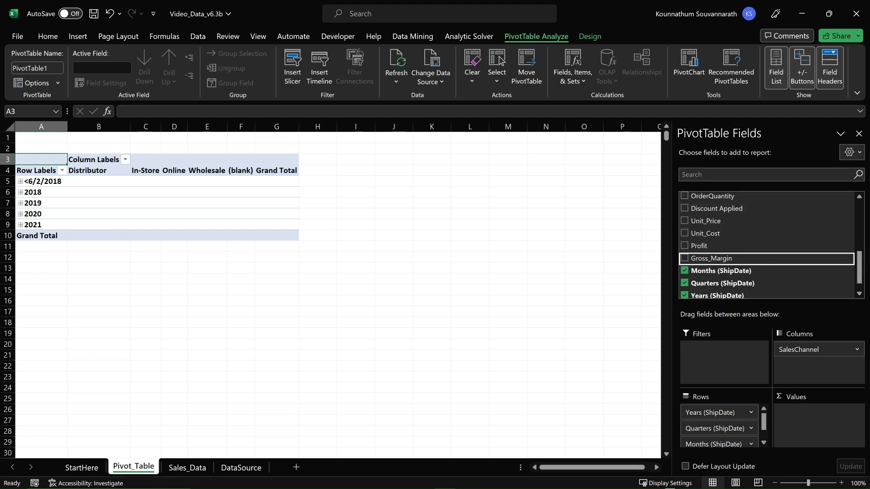
Add the OrderQuantity field to the PivotTable as a second value
scroll(765, 255, "up", 4)
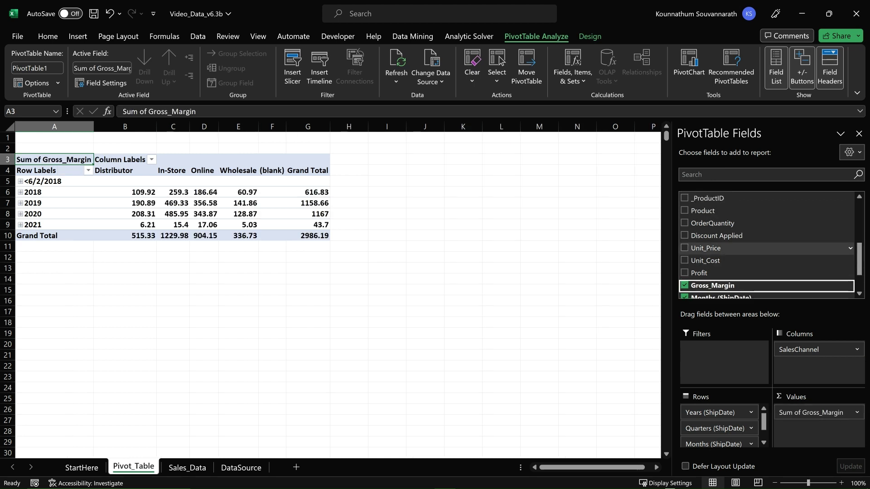
scroll(765, 255, "up", 1)
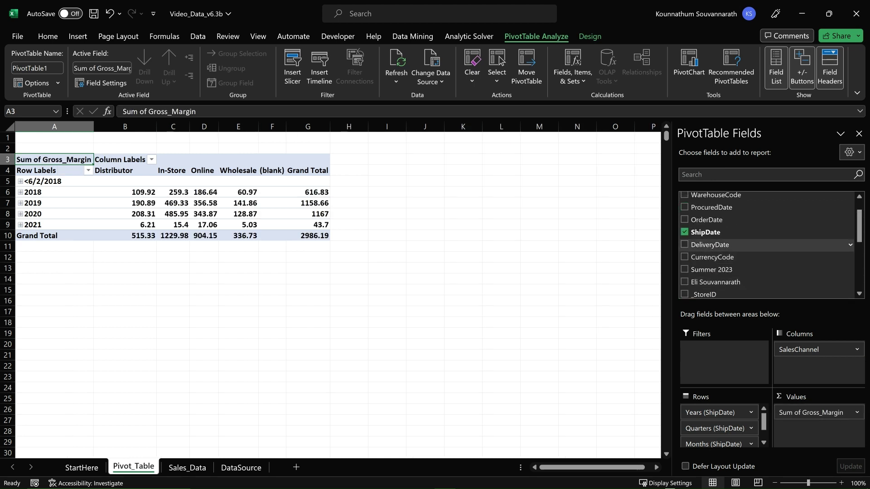
scroll(765, 251, "down", 3)
left_click(765, 250)
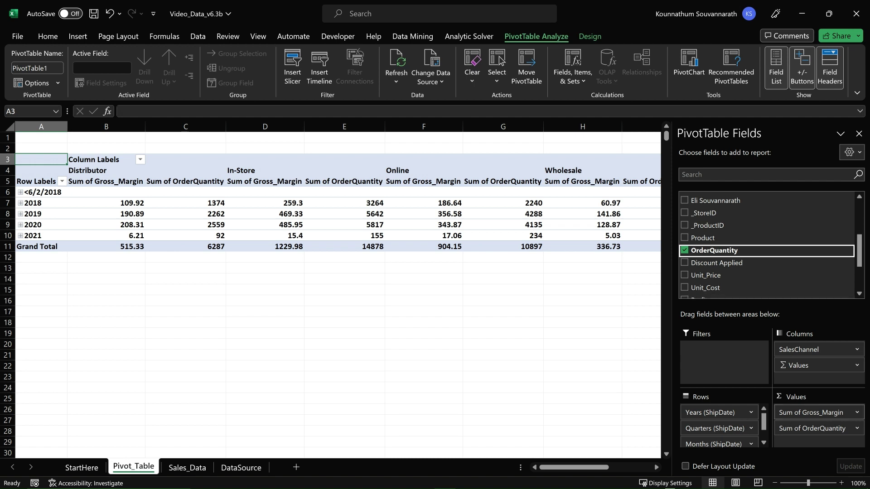
Summarize the Gross_Margin value field by Average and format it as Number with 2 decimal places
left_click(810, 412)
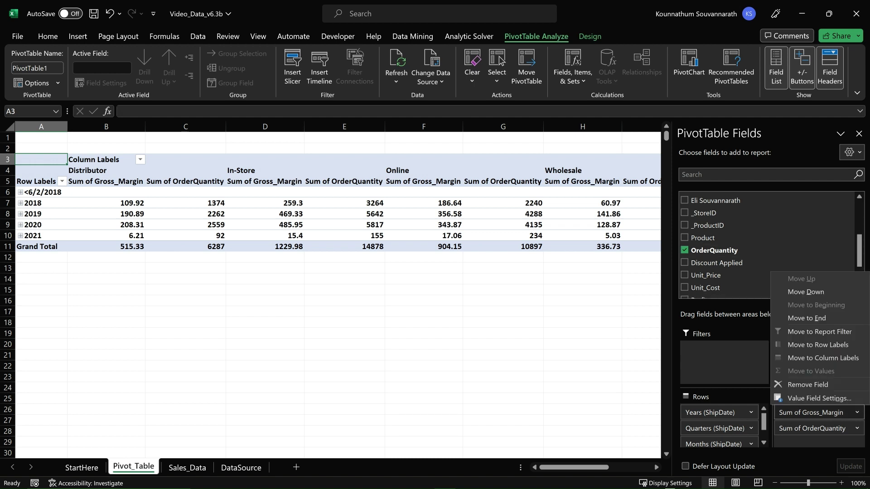
left_click(818, 398)
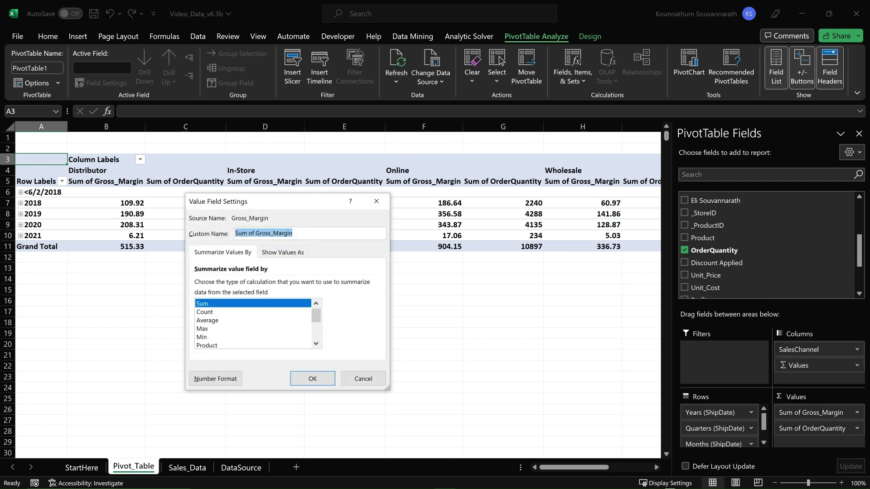
left_click(207, 321)
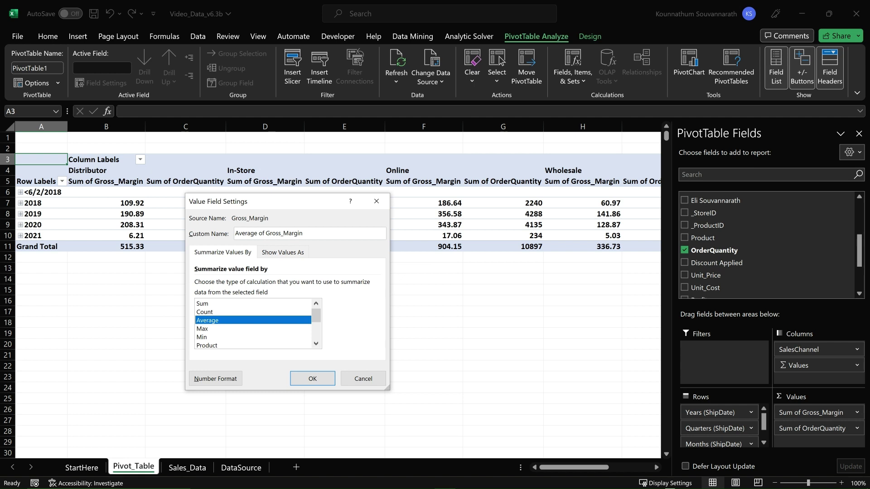
left_click(215, 378)
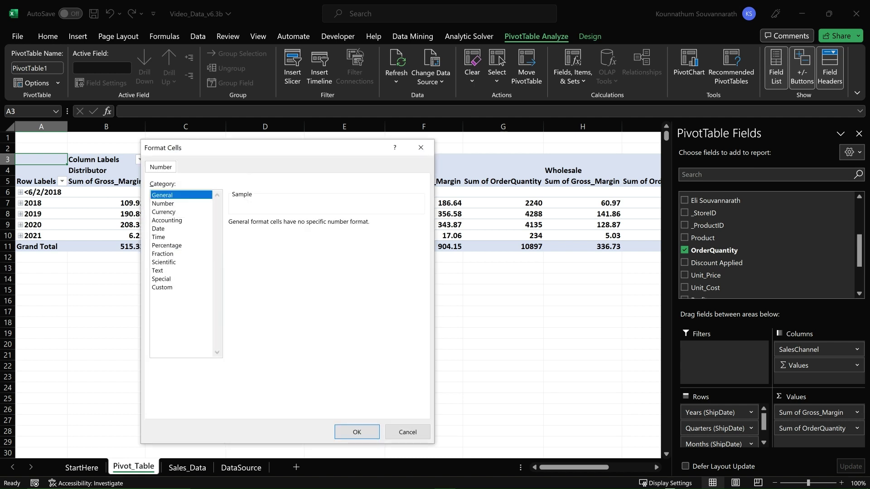
left_click(163, 204)
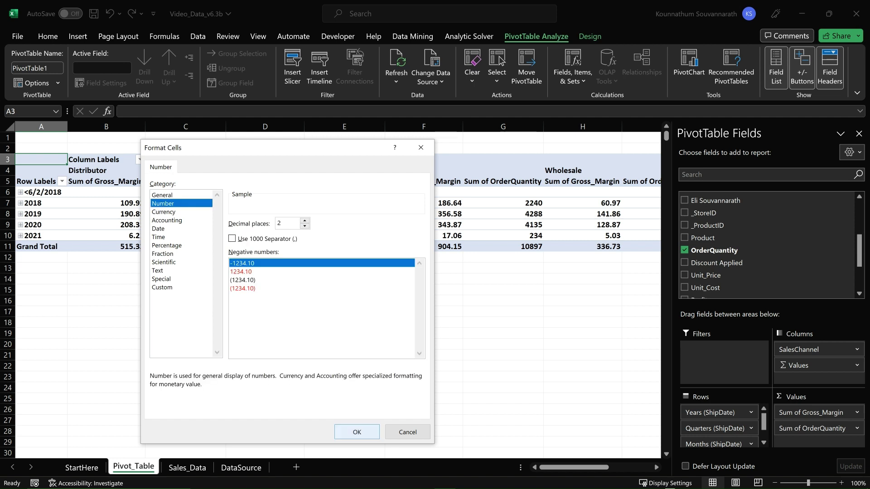
left_click(357, 431)
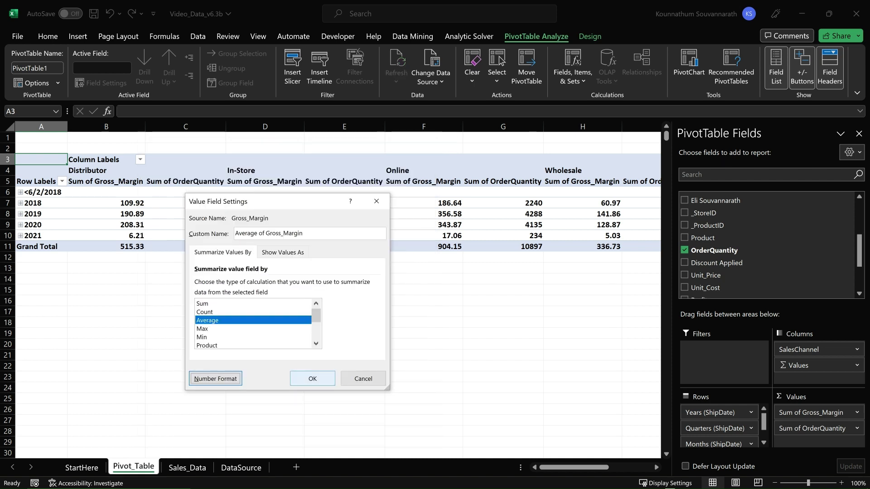
key("Return")
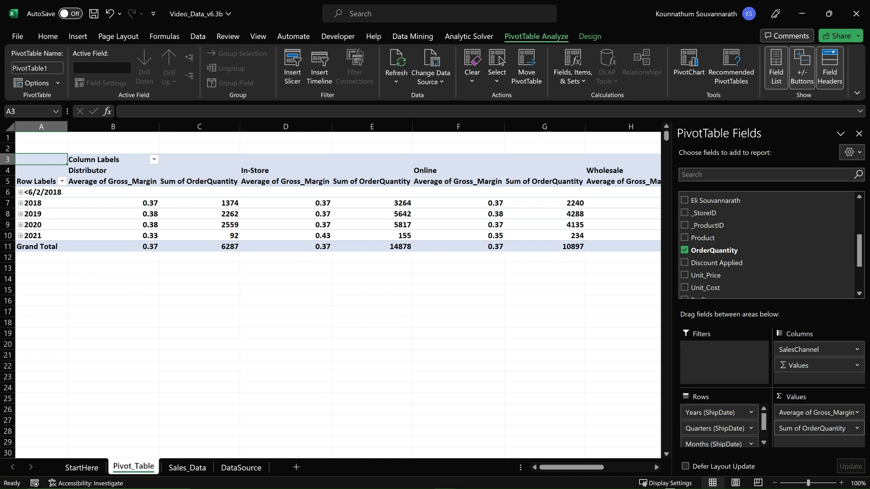
Format the Sum of OrderQuantity value field as Number with 0 decimal places and a 1000 separator
left_click(857, 428)
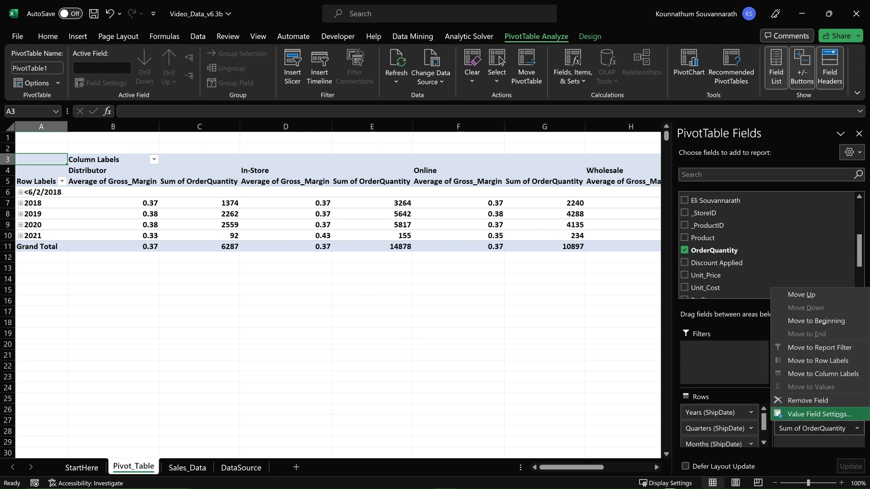
left_click(819, 413)
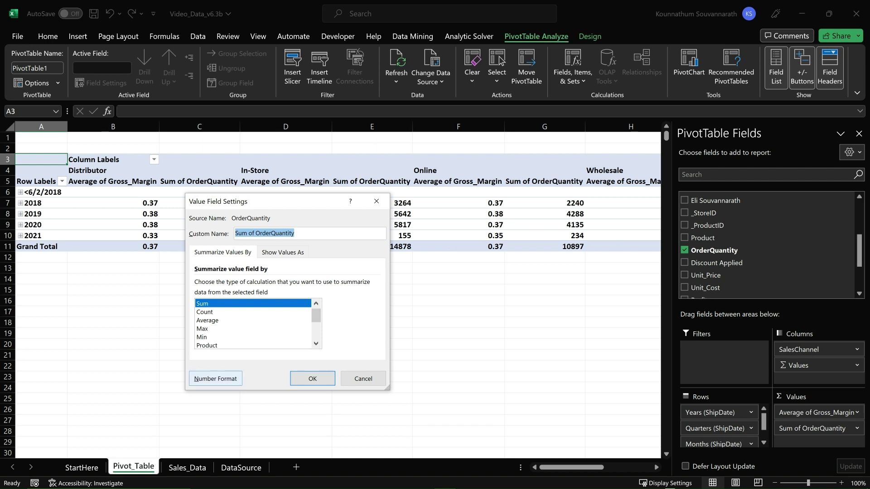
left_click(215, 379)
left_click(163, 203)
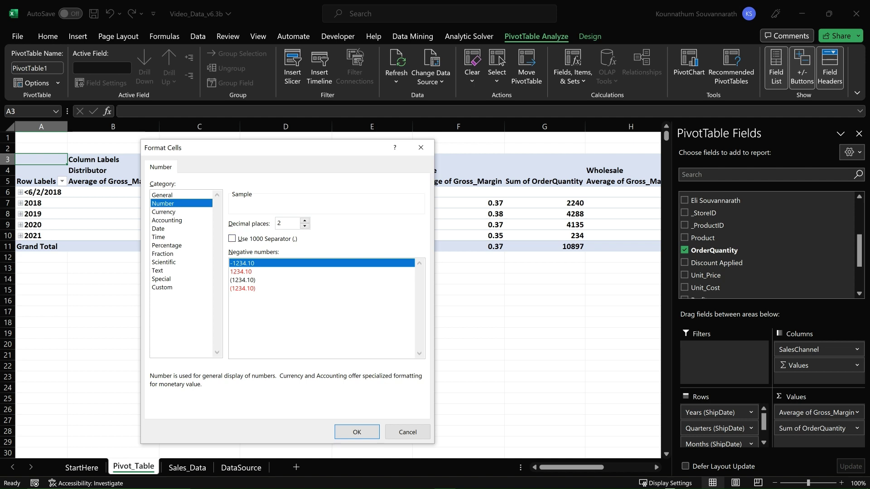
left_click(232, 239)
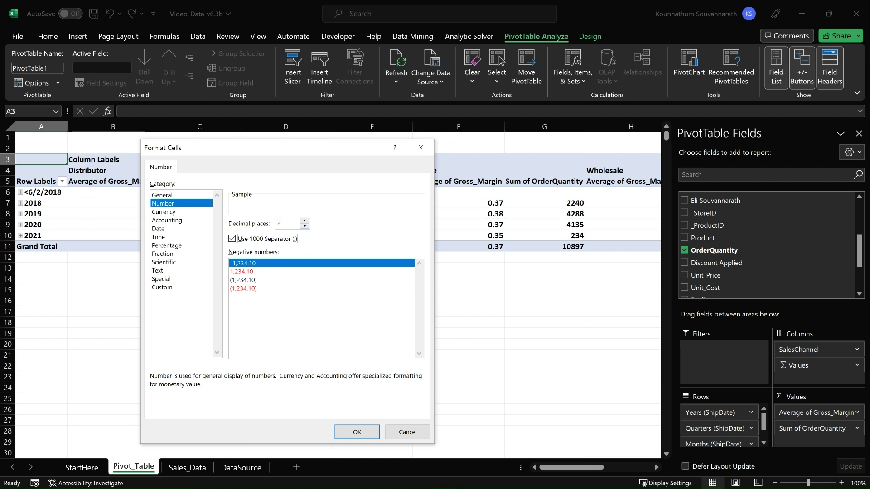
left_click(304, 226)
left_click(304, 226)
left_click(356, 431)
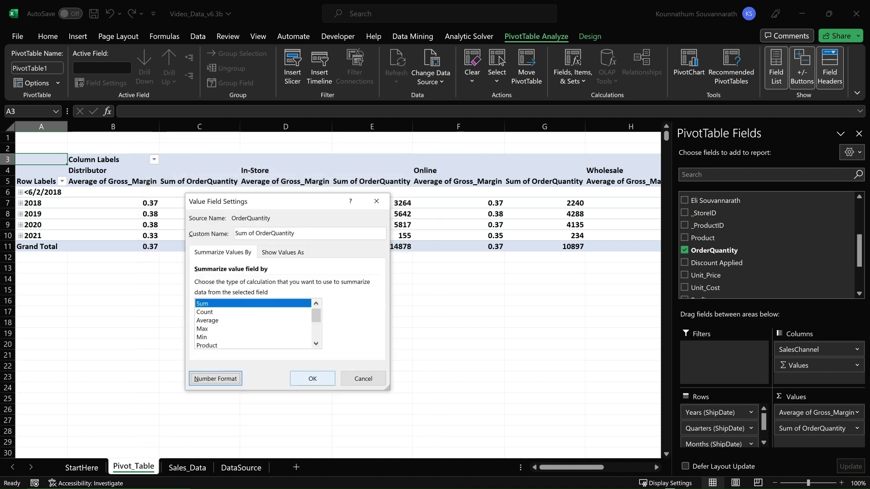
left_click(312, 378)
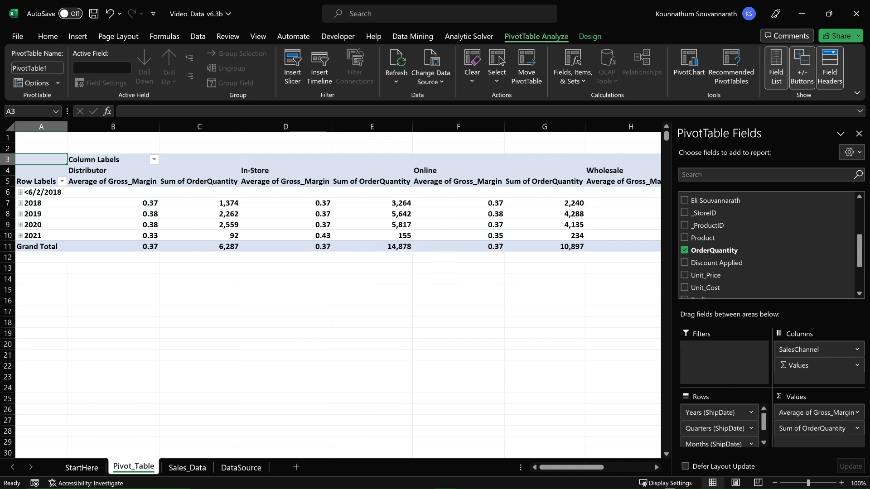
Remove the Years (ShipDate) and ShipDate fields from the PivotTable rows, keeping only Quarters and Months
left_click(716, 412)
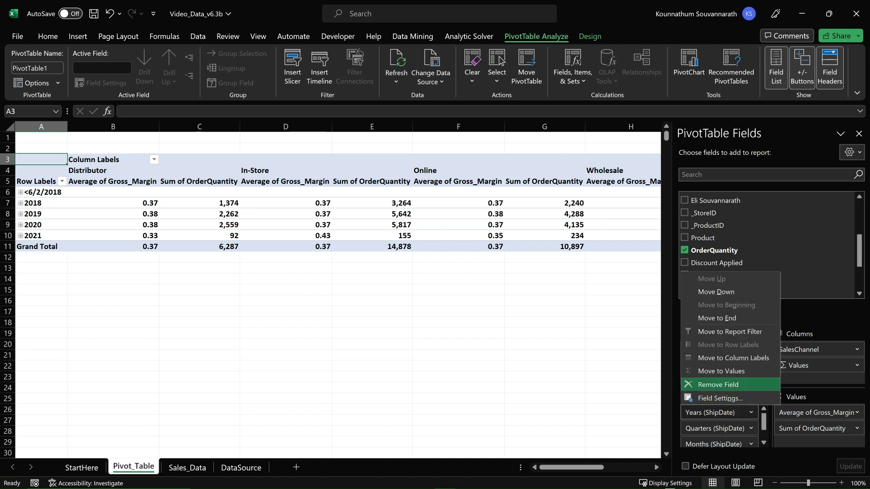
left_click(718, 385)
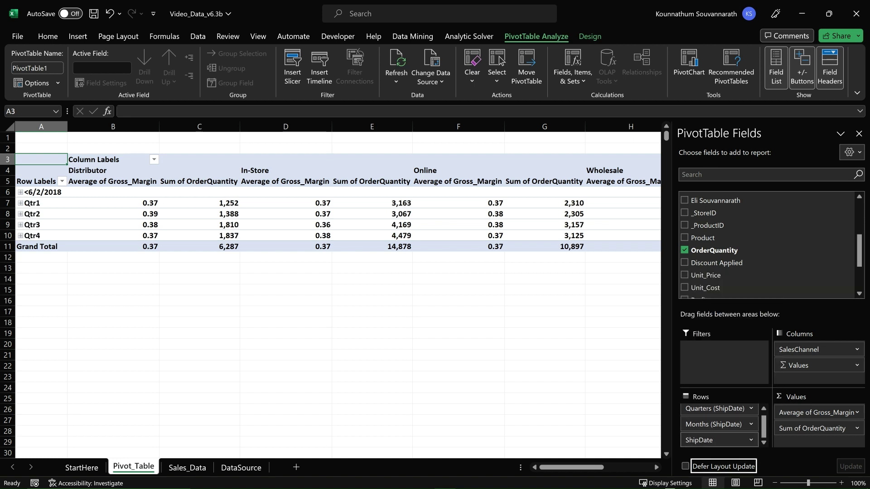
left_click(719, 440)
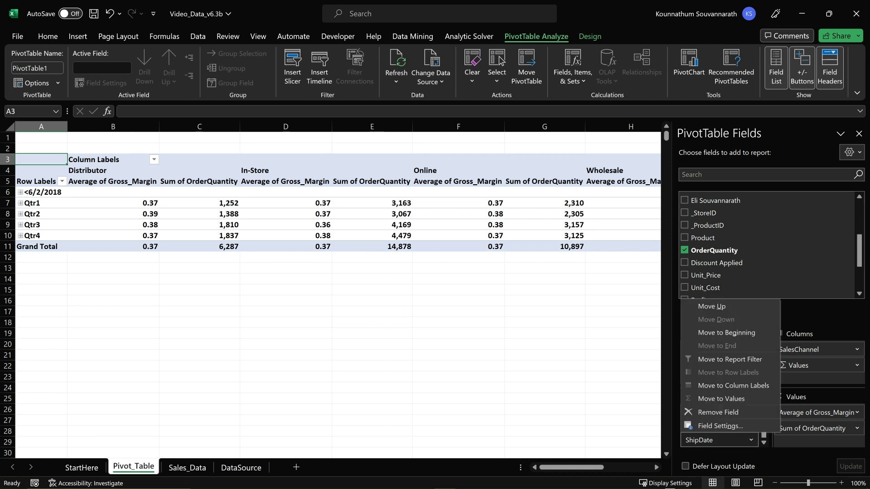
key("Up")
key("Up")
key("Return")
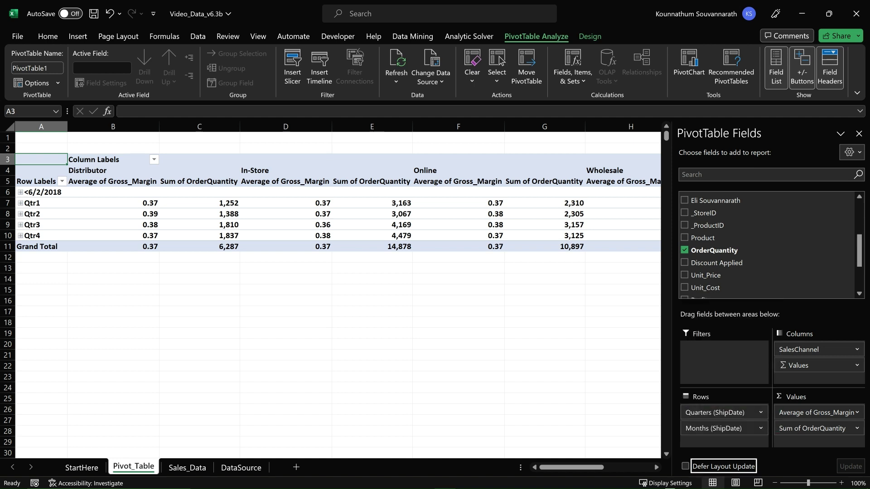
Insert slicers for SalesChannel and Product and place them side by side below the PivotTable
left_click(21, 203)
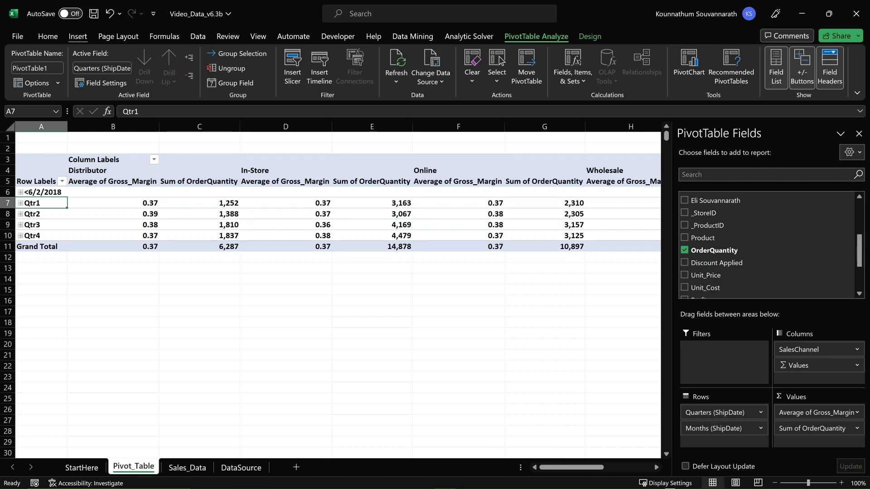
left_click(77, 36)
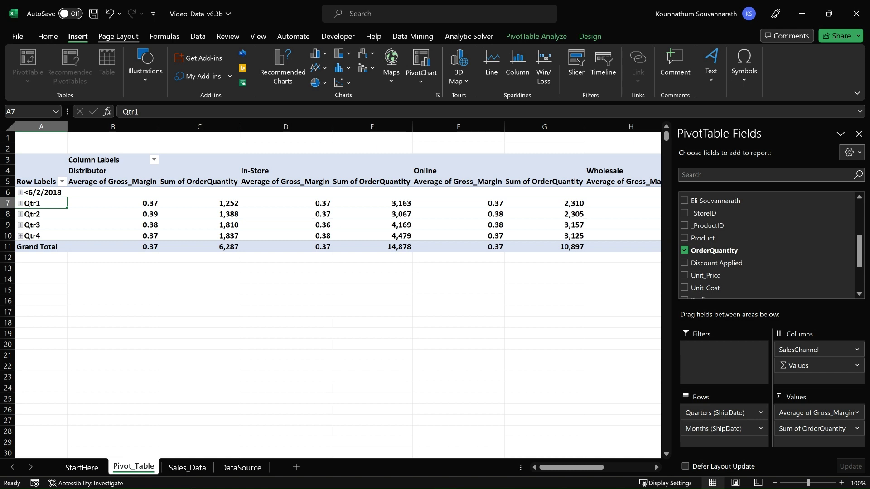
left_click(576, 66)
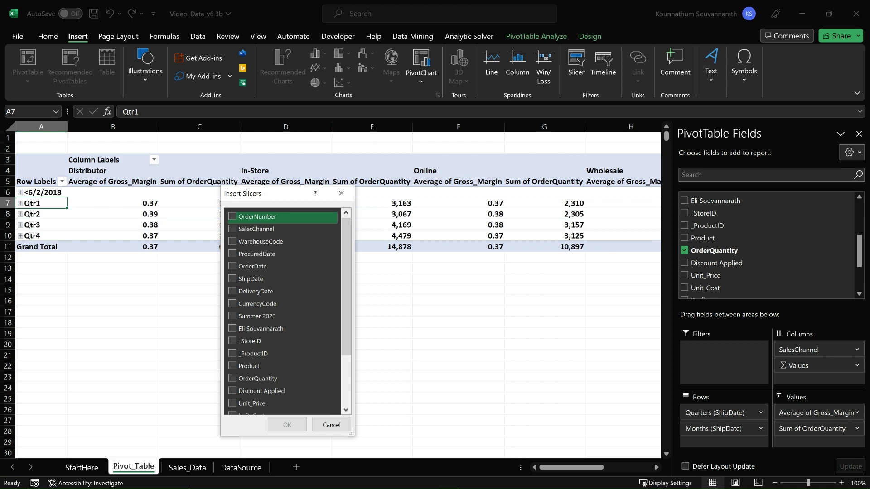
left_click(231, 228)
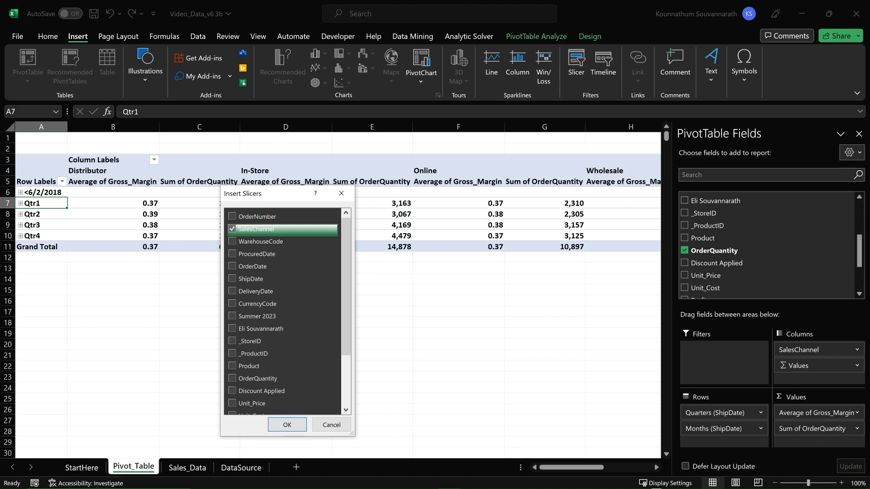
left_click(232, 366)
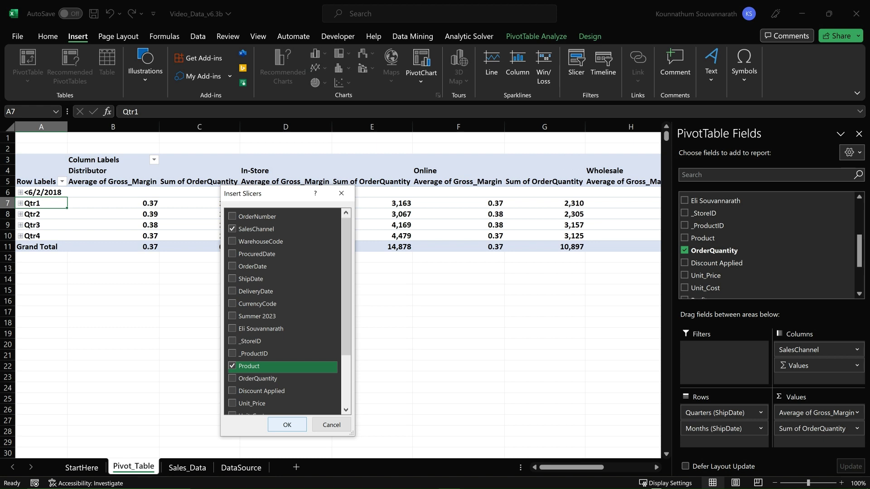
left_click(287, 424)
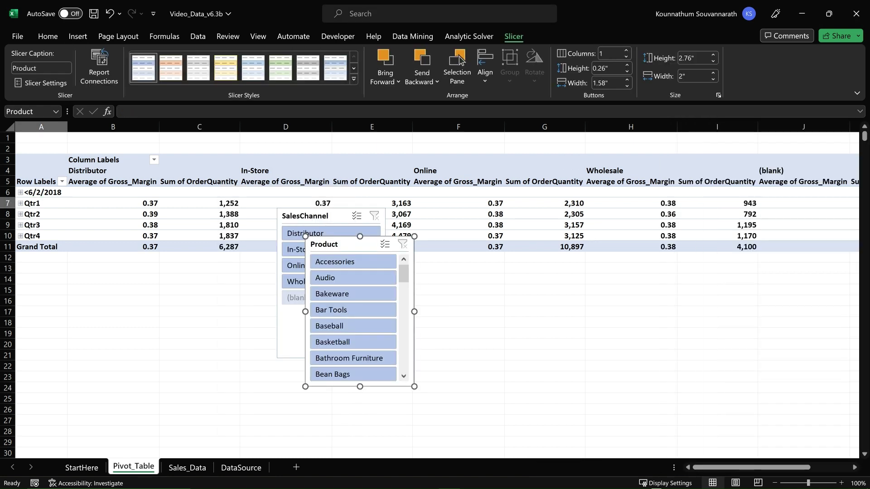
left_click_drag(344, 244, 204, 265)
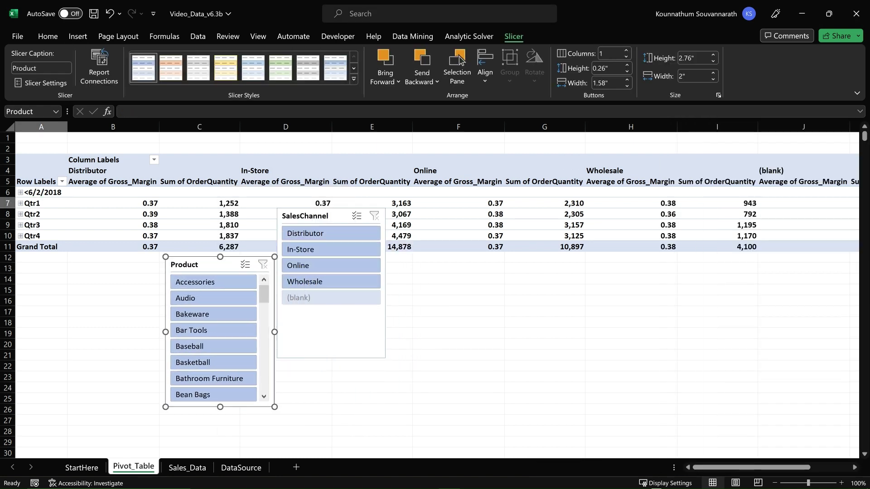
left_click_drag(317, 216, 335, 266)
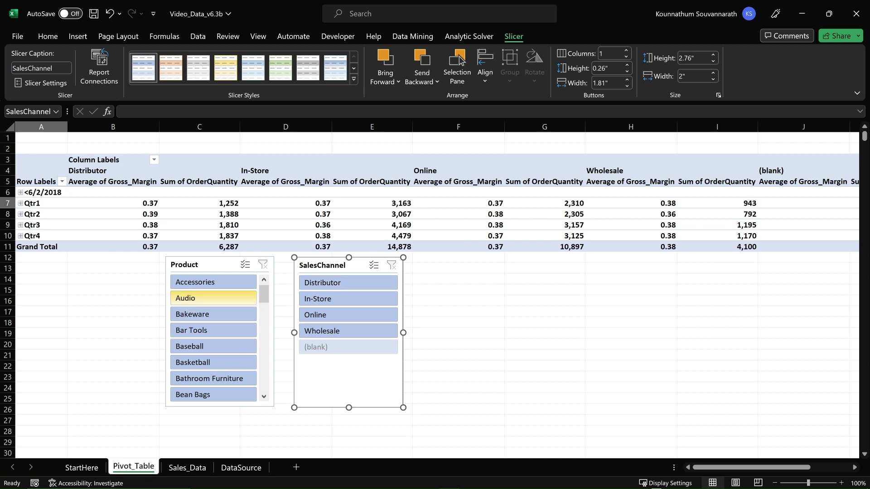
Filter the PivotTable with the slicers to the Rugs product and the In-Store sales channel
left_click_drag(264, 294, 264, 360)
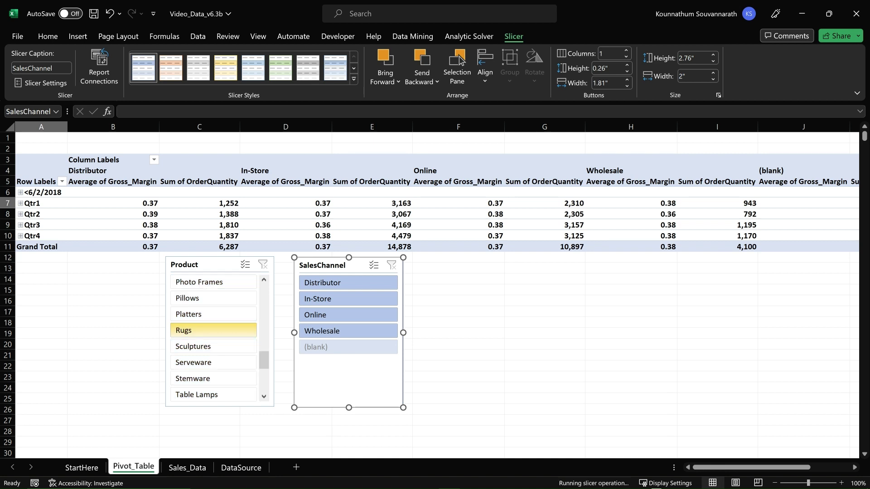
left_click(213, 330)
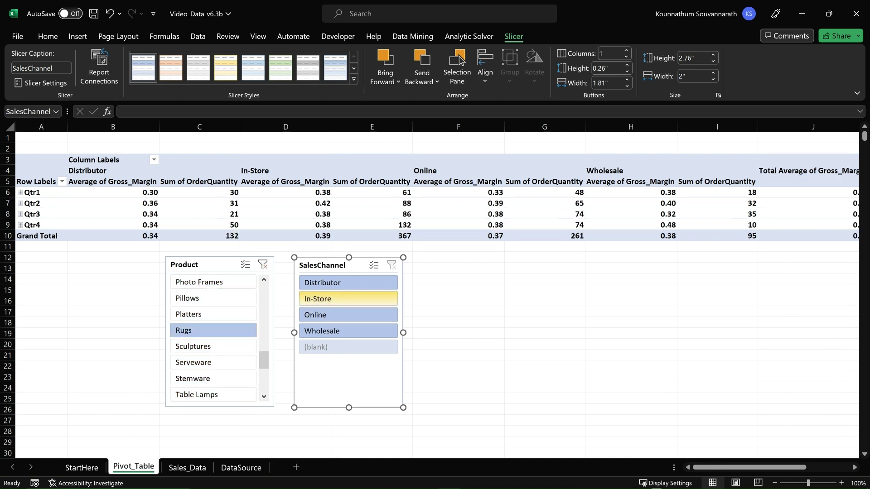
left_click(348, 298)
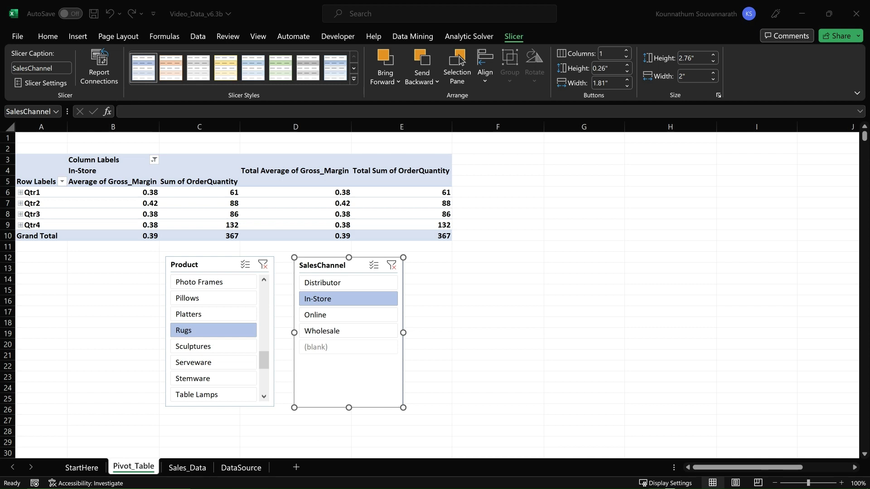
Insert a Clustered Column PivotChart from the filtered PivotTable and place it beside the slicers
left_click(204, 170)
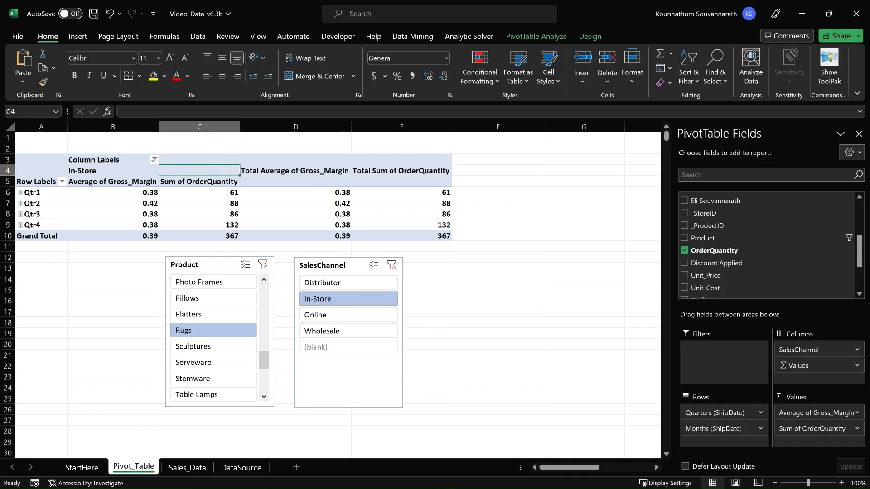
left_click(77, 36)
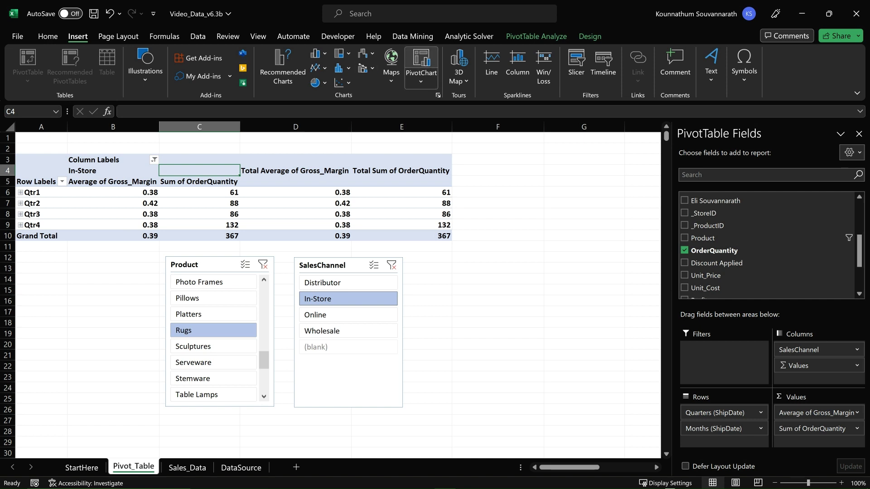
left_click(421, 66)
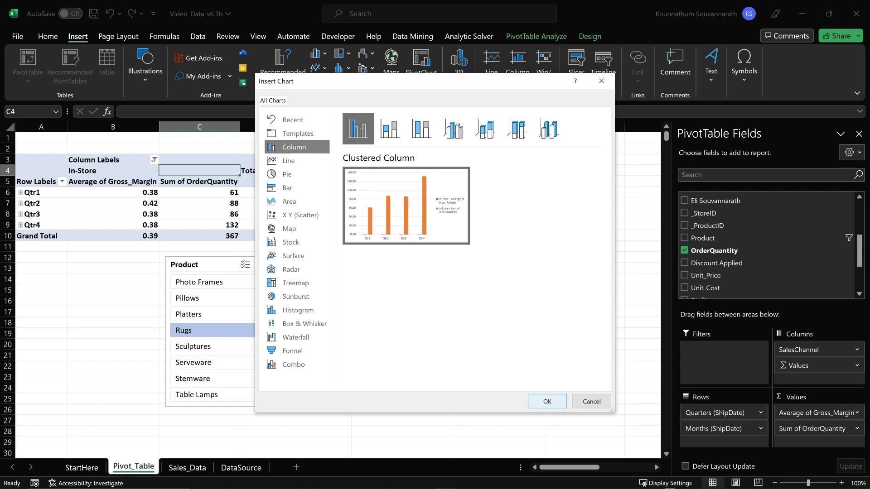
left_click(546, 402)
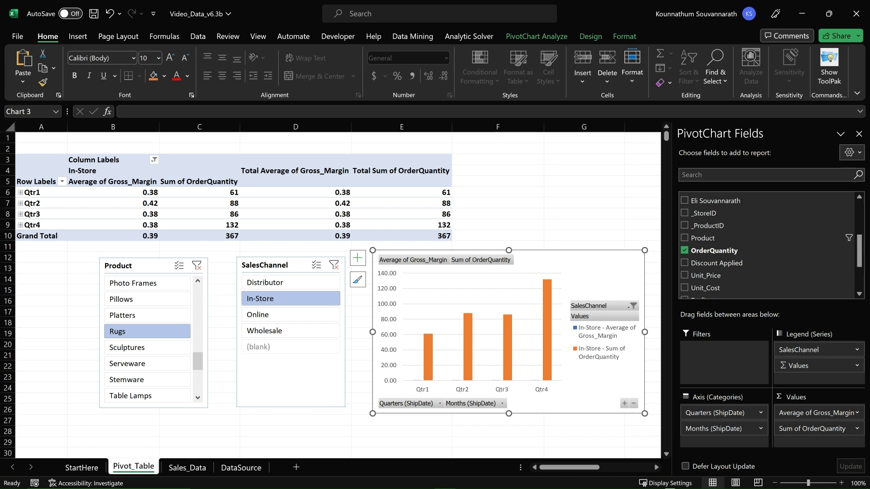
Add a linear trendline to the Sum of OrderQuantity series in the PivotChart
mouse_move(547, 284)
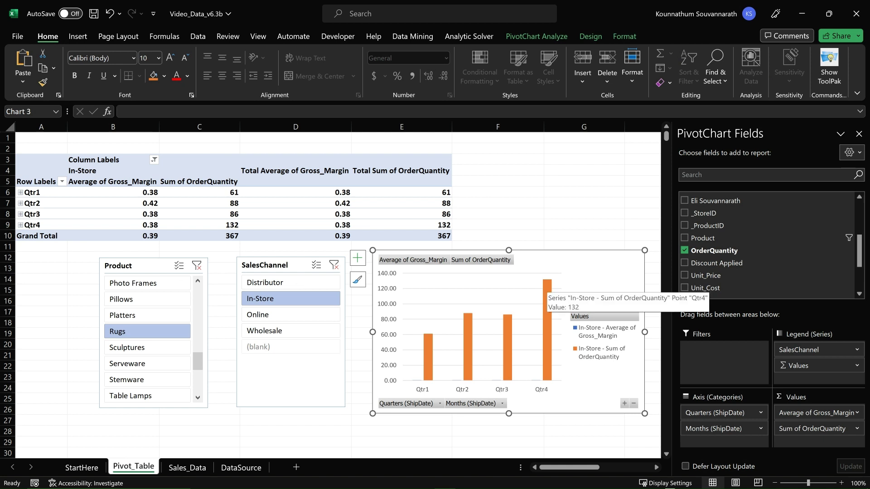
right_click(546, 284)
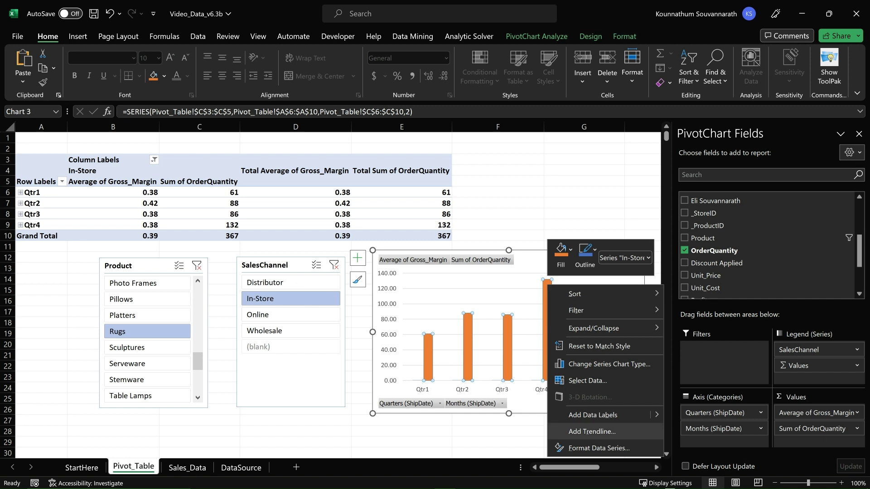
left_click(592, 432)
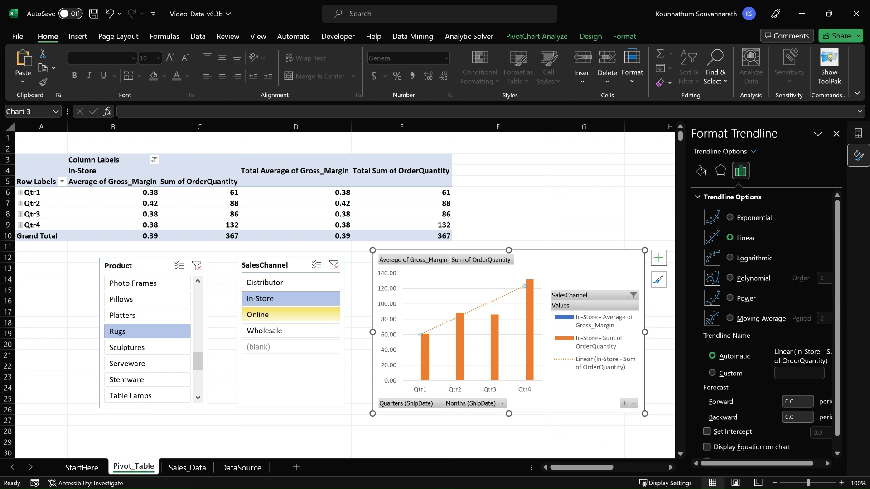
Switch the SalesChannel slicer filter to Online
left_click(290, 314)
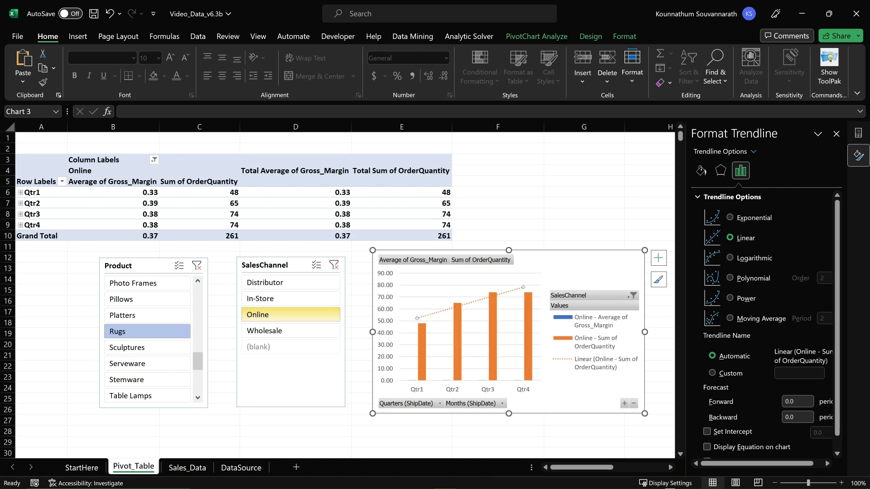